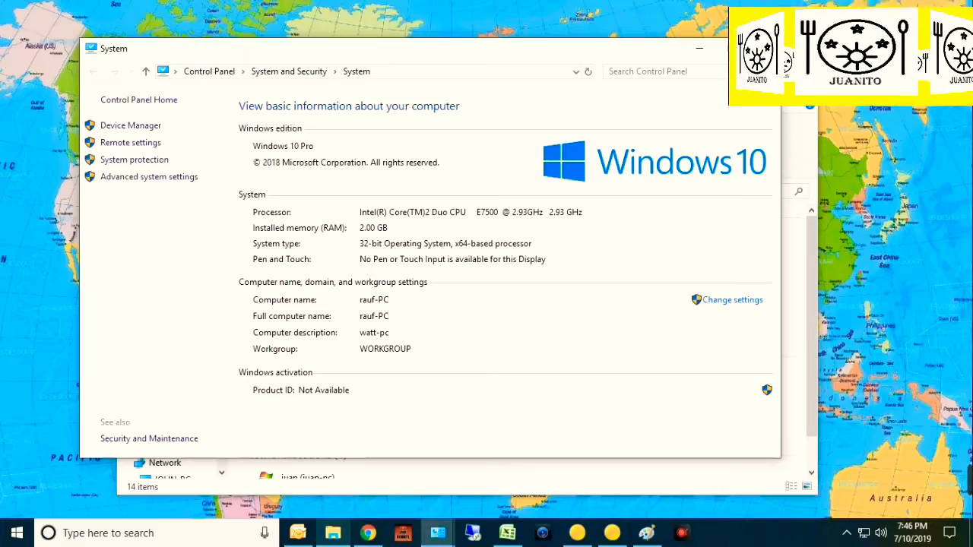
Close the System information window and open driverdevice.com in Chrome
{"action": "left_click", "coordinate": [764, 49]}
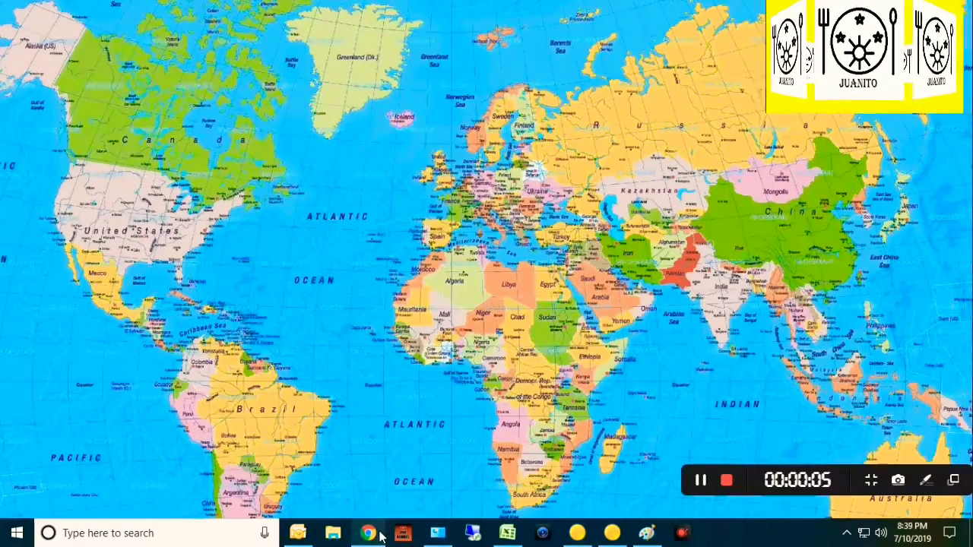
{"action": "left_click", "coordinate": [368, 533]}
{"action": "left_click", "coordinate": [351, 38]}
{"action": "type", "text": "DR"}
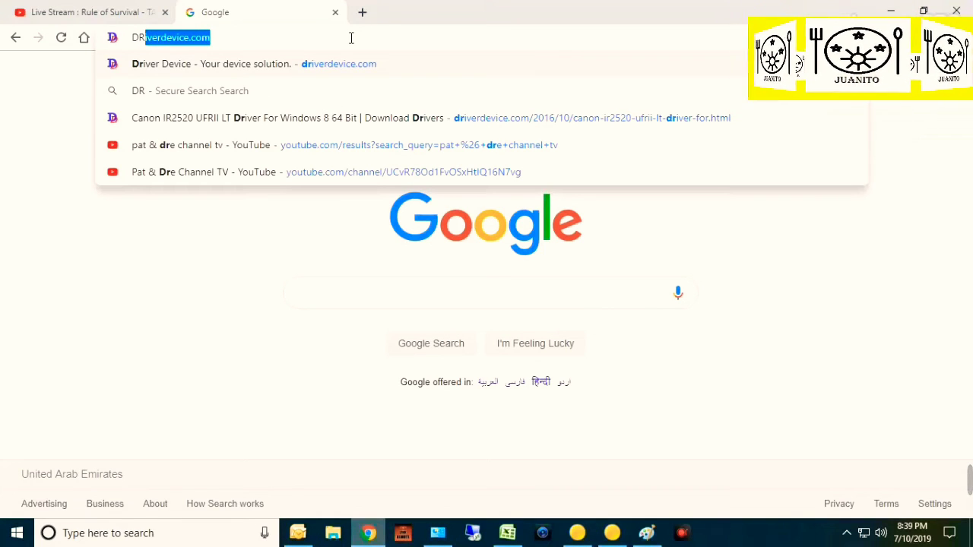
{"action": "left_click", "coordinate": [348, 65]}
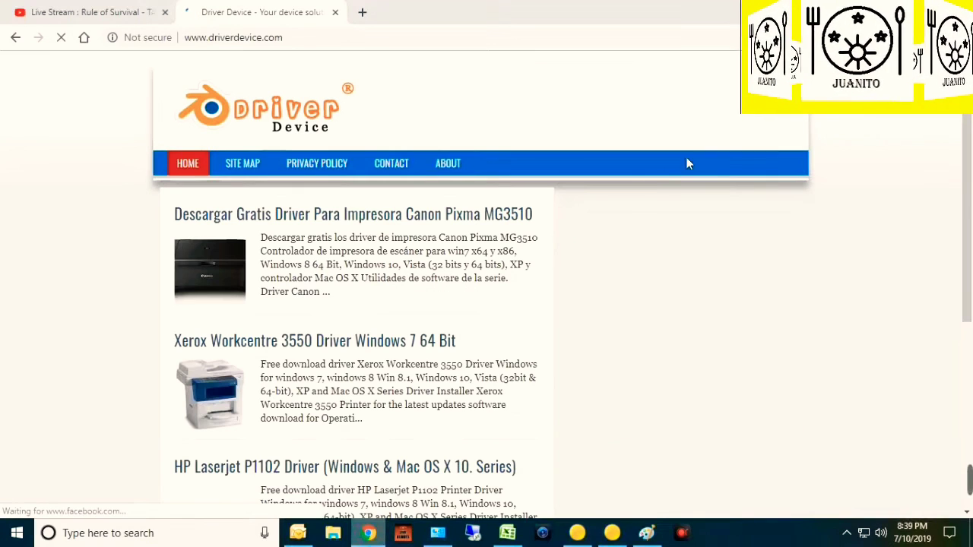
Search the driver site for "canon ir 2520 32 bit"
{"action": "left_click", "coordinate": [682, 205]}
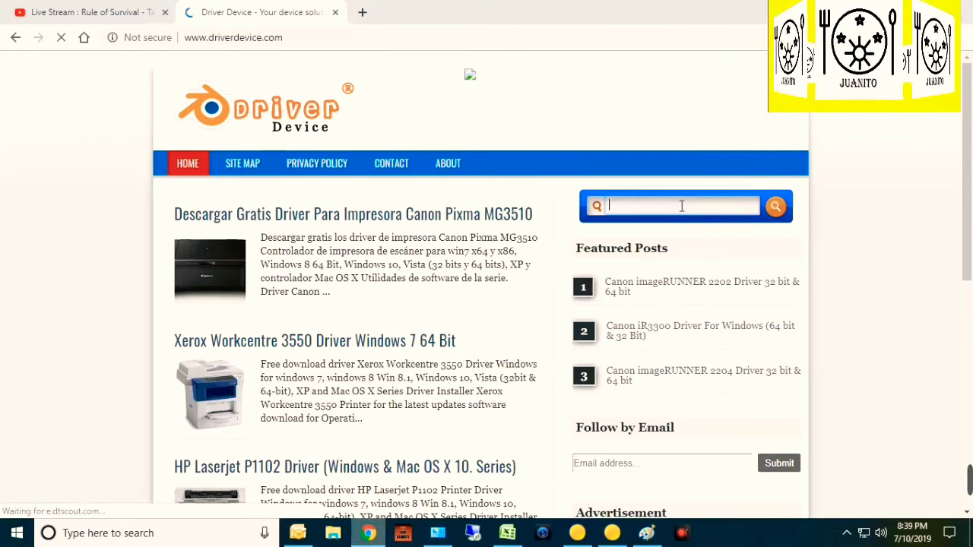
{"action": "type", "text": "CANON IR "}
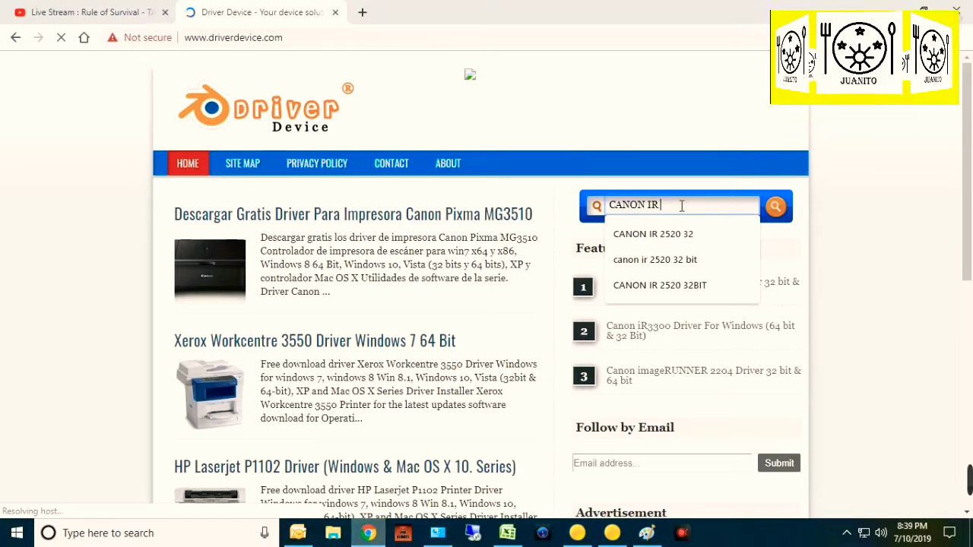
{"action": "type", "text": "2520 32 bit"}
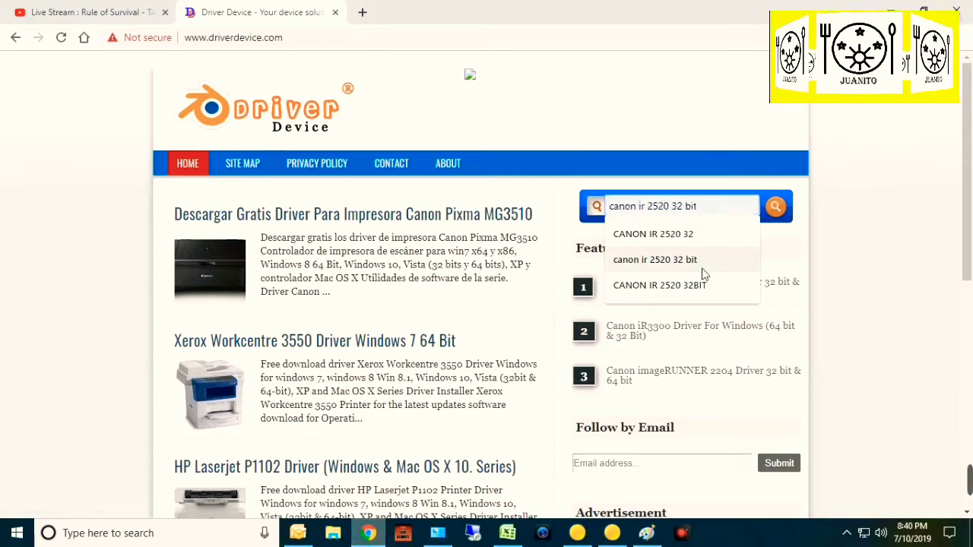
{"action": "left_click", "coordinate": [695, 261]}
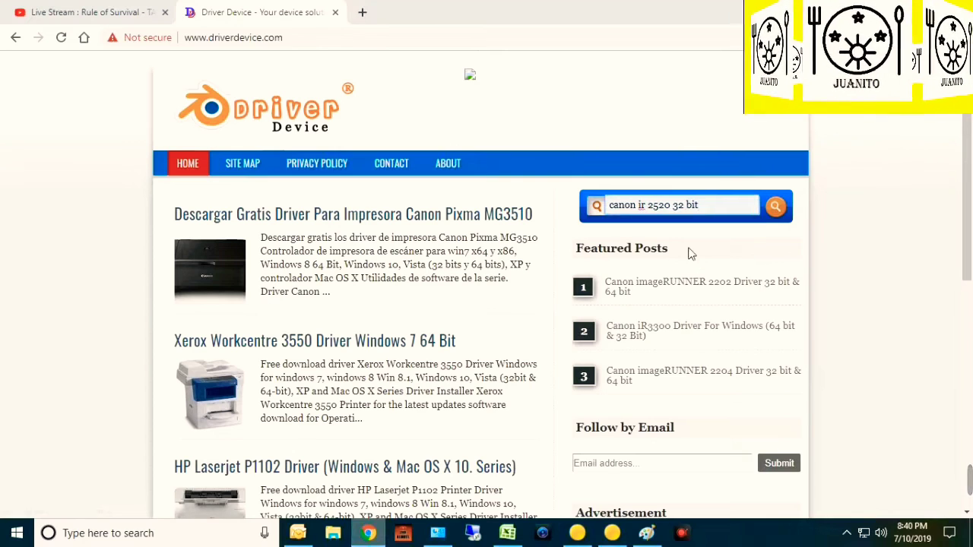
{"action": "left_click", "coordinate": [776, 206]}
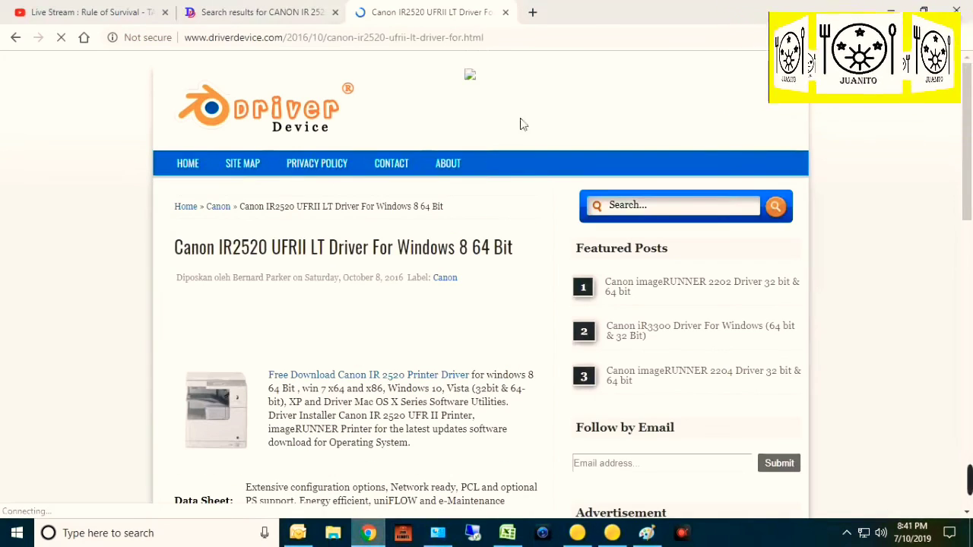
Download the Canon UFR II/UFRII LT Printer Driver v21.65 for Windows from the Canon IR2520 page and keep the flagged file
{"action": "scroll", "coordinate": [515, 321], "scroll_direction": "down", "scroll_amount": 3}
{"action": "scroll", "coordinate": [514, 317], "scroll_direction": "down", "scroll_amount": 1}
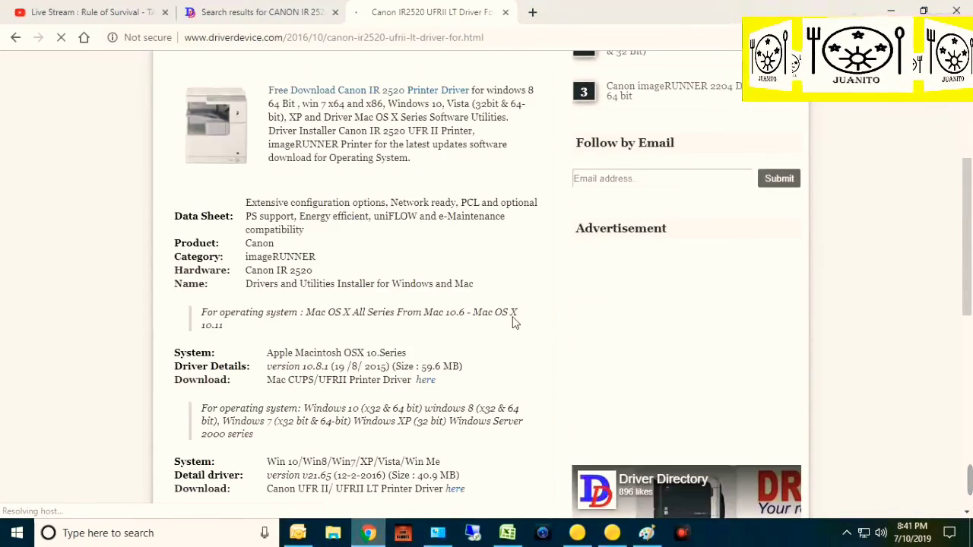
{"action": "scroll", "coordinate": [514, 317], "scroll_direction": "up", "scroll_amount": 2}
{"action": "scroll", "coordinate": [512, 323], "scroll_direction": "down", "scroll_amount": 2}
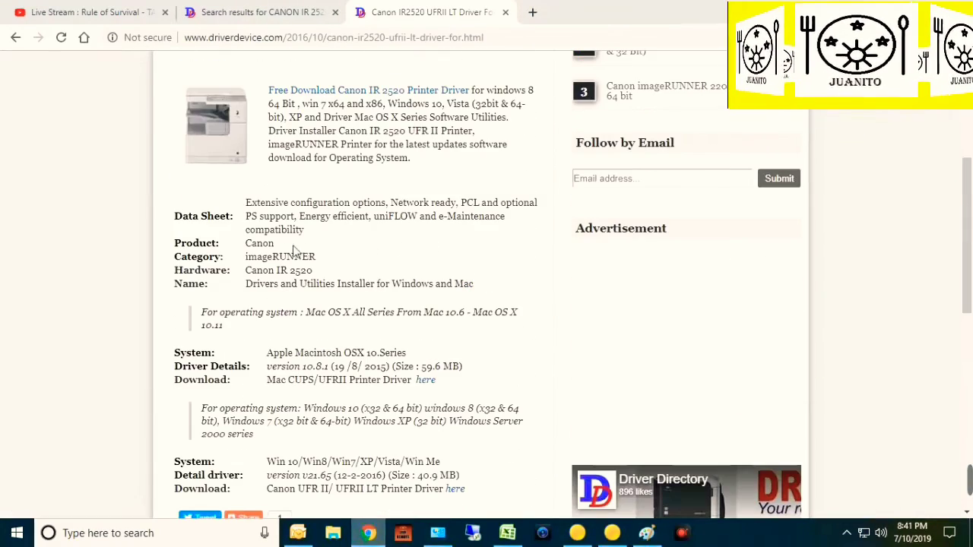
{"action": "scroll", "coordinate": [294, 297], "scroll_direction": "down", "scroll_amount": 1}
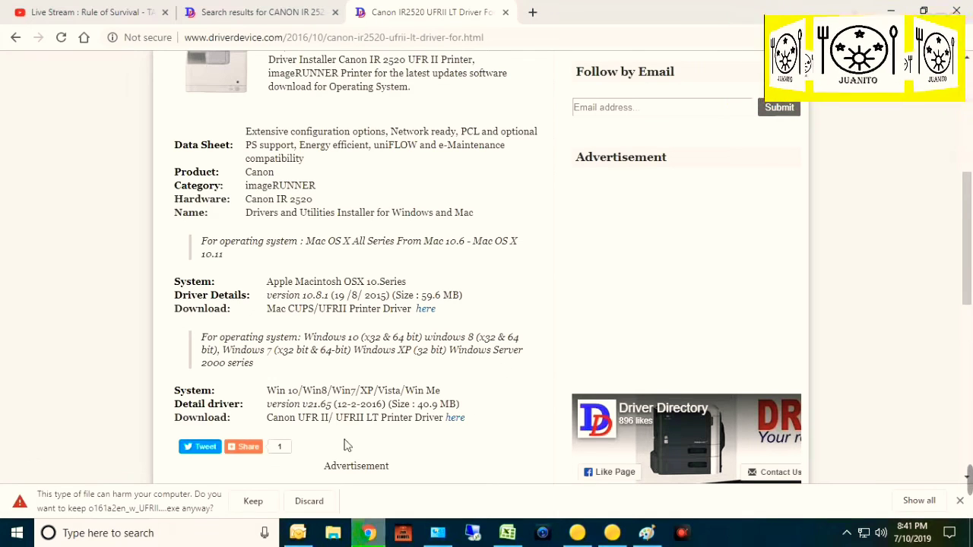
{"action": "left_click", "coordinate": [254, 501]}
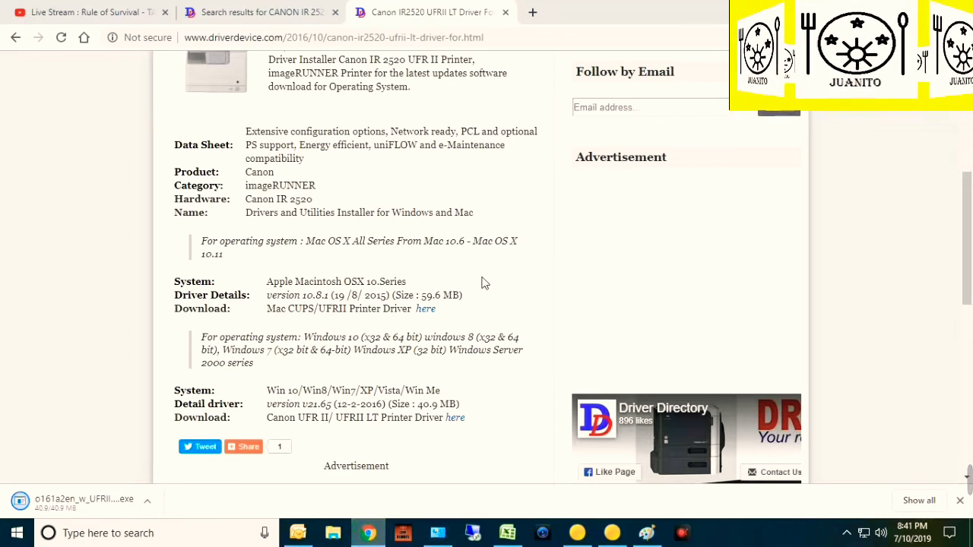
Run the downloaded driver archive and extract it to the Downloads folder, replacing all existing files
{"action": "left_click", "coordinate": [88, 508]}
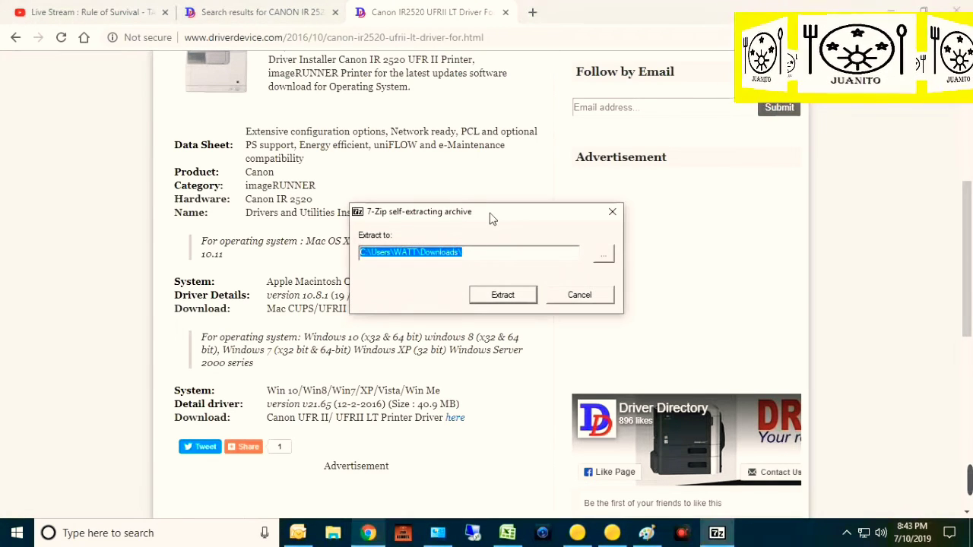
{"action": "left_click", "coordinate": [488, 296]}
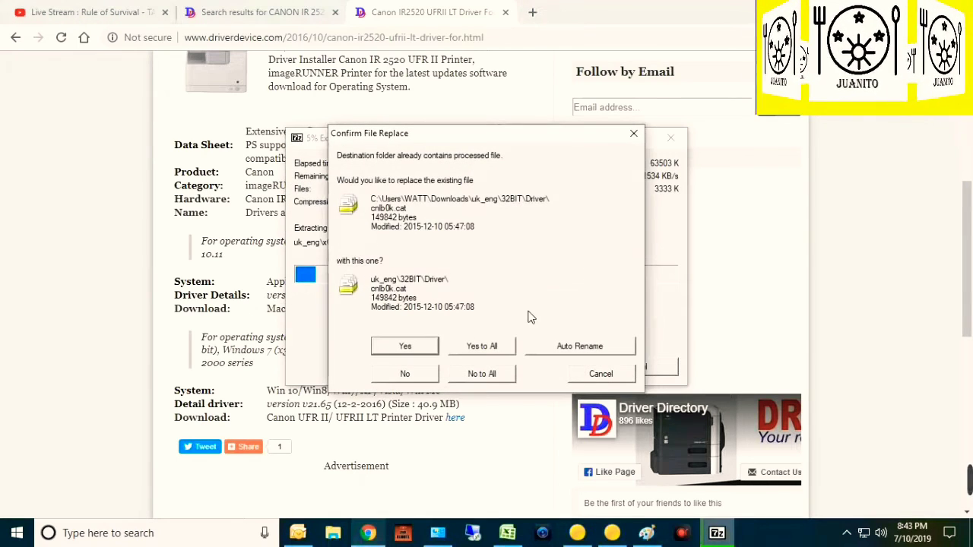
{"action": "left_click", "coordinate": [495, 347]}
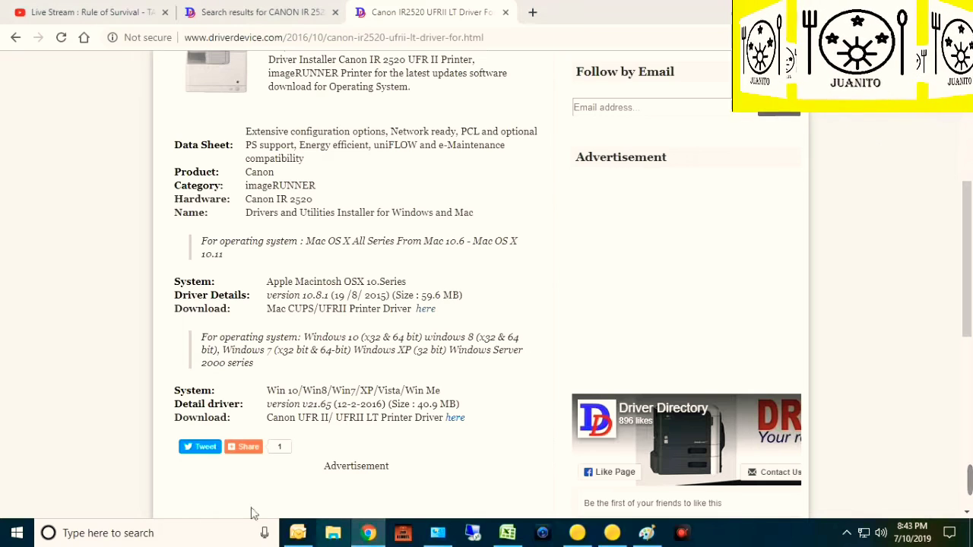
Look through the 32BIT folder of GPlus_PS3_Driver_V202_32_64_00 in Downloads for the Setup application, and close the window
{"action": "left_click", "coordinate": [333, 534]}
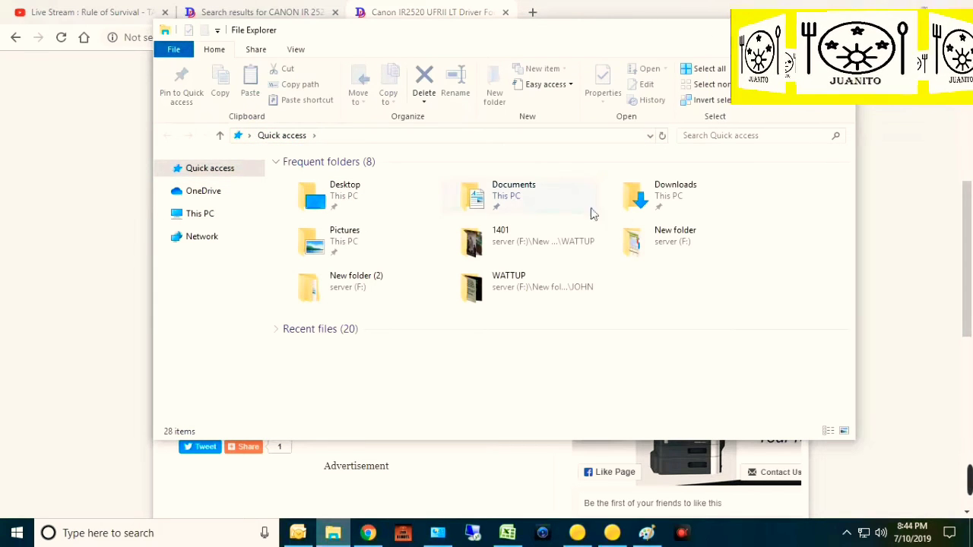
{"action": "double_click", "coordinate": [661, 199]}
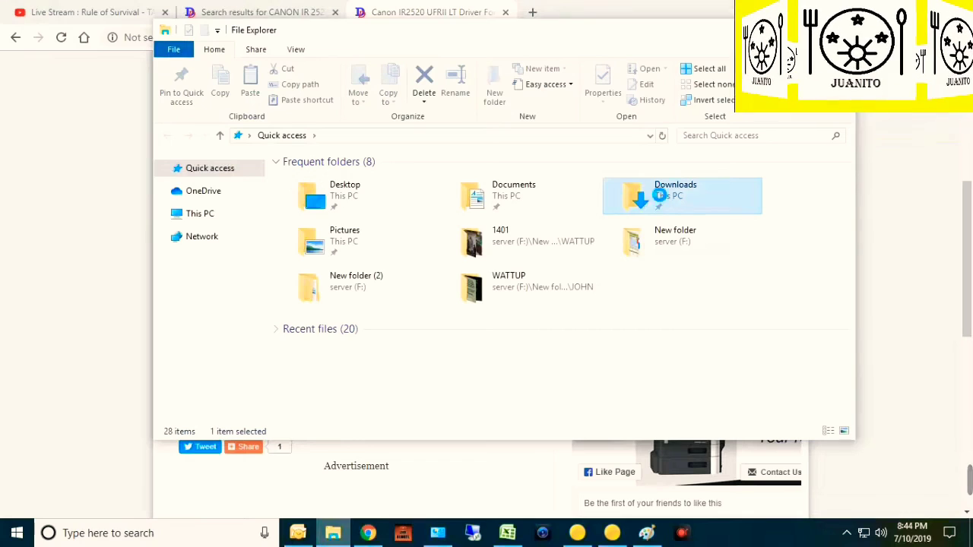
{"action": "left_click", "coordinate": [323, 203]}
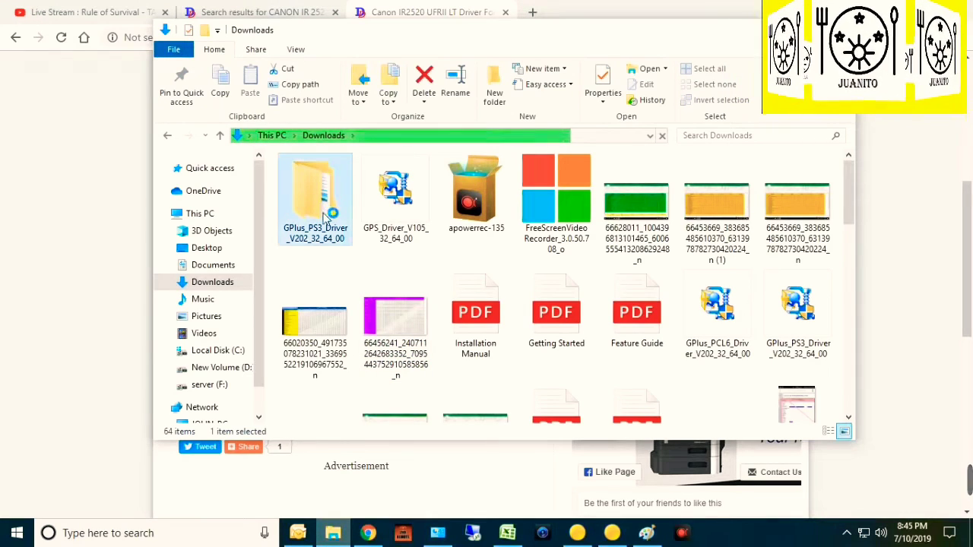
{"action": "double_click", "coordinate": [320, 196]}
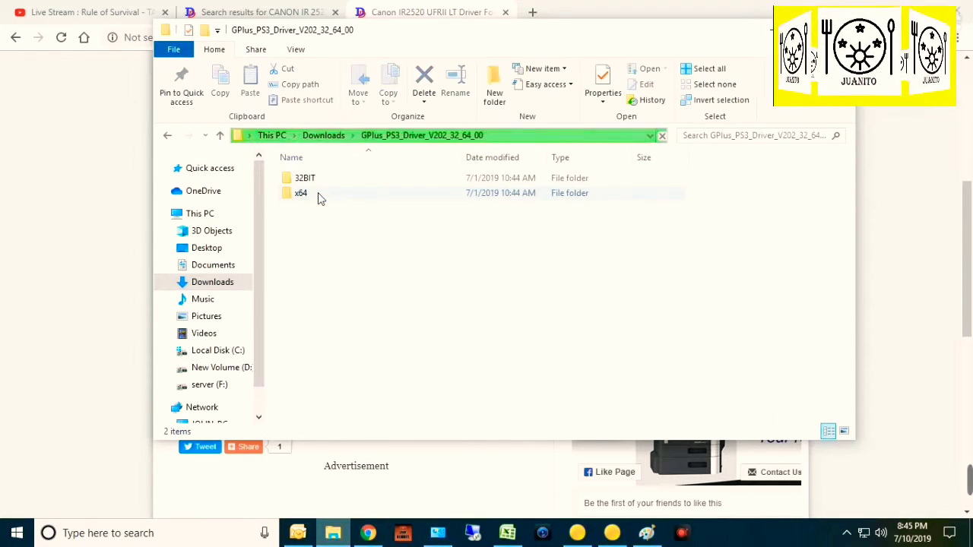
{"action": "double_click", "coordinate": [341, 177]}
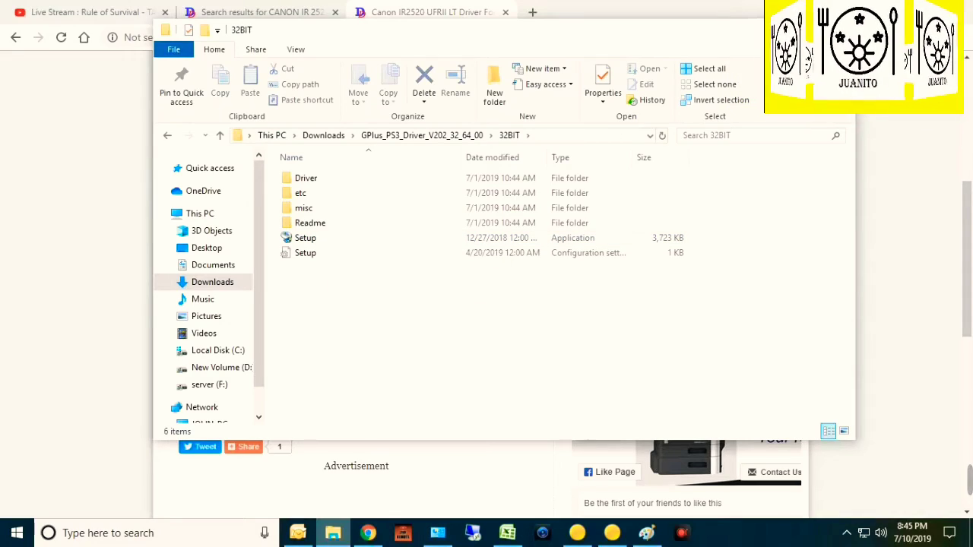
{"action": "left_click", "coordinate": [839, 29]}
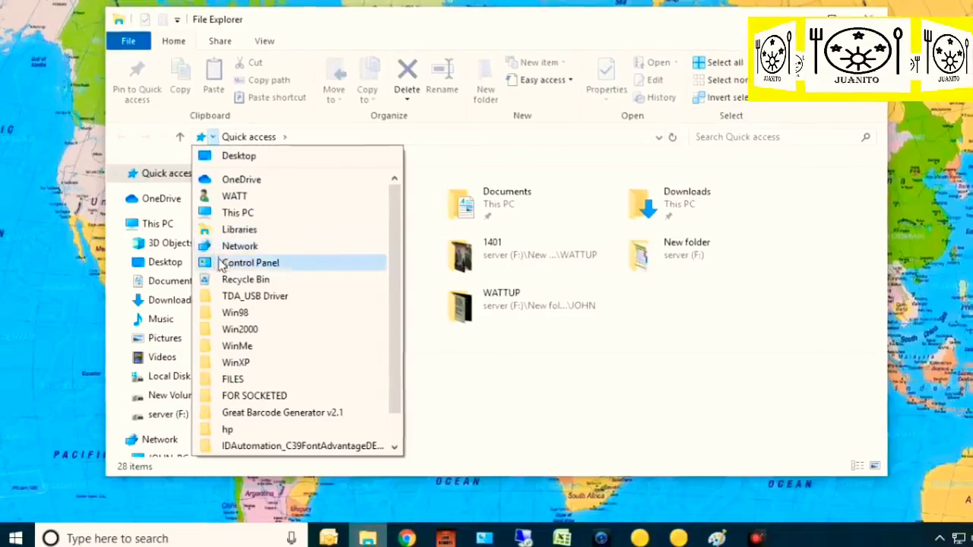
Open Devices and Printers from Control Panel and start adding an unlisted printer using a TCP/IP address or hostname
{"action": "left_click", "coordinate": [228, 262]}
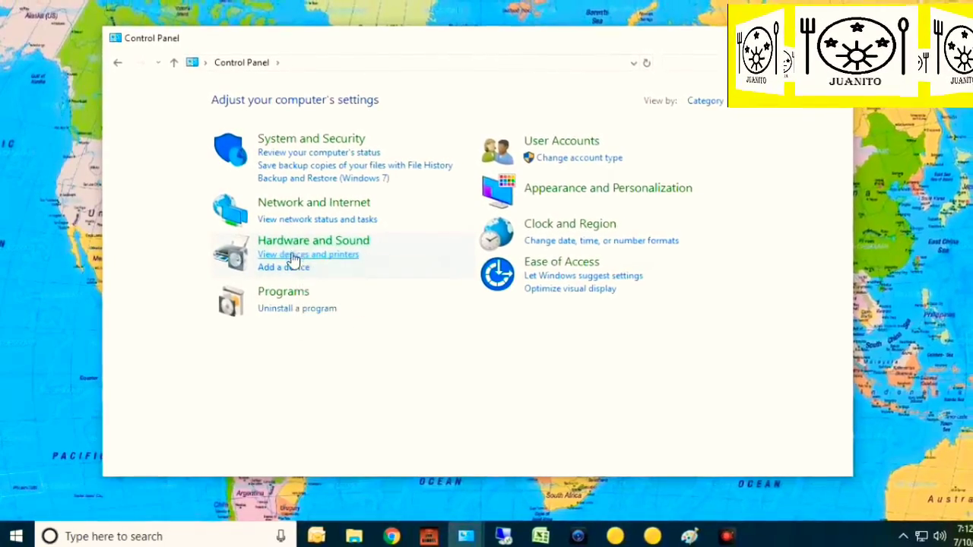
{"action": "left_click", "coordinate": [290, 254]}
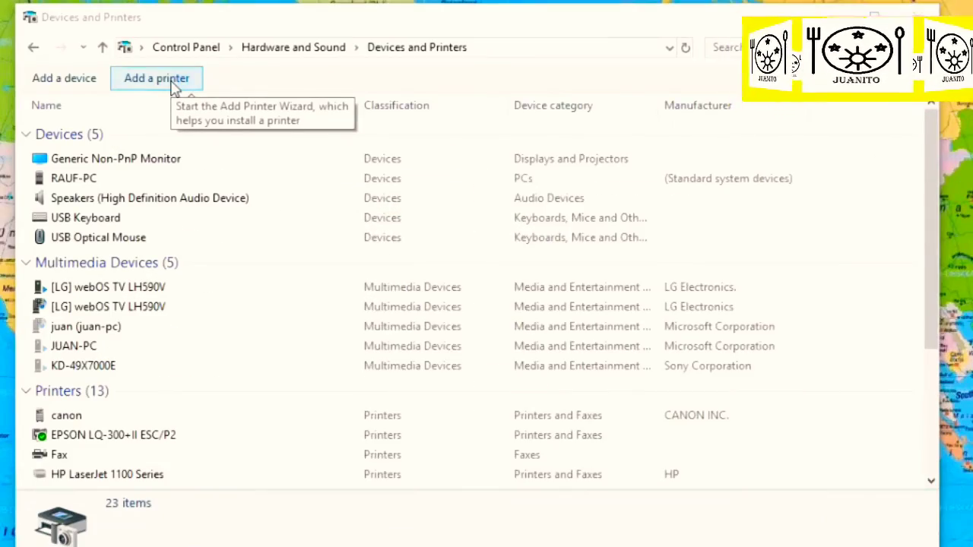
{"action": "left_click", "coordinate": [174, 87]}
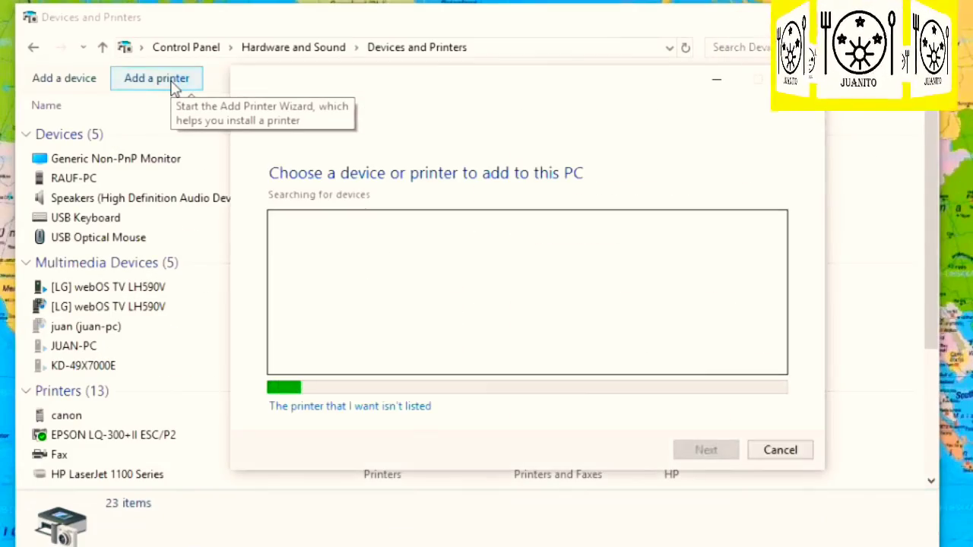
{"action": "left_click", "coordinate": [393, 404]}
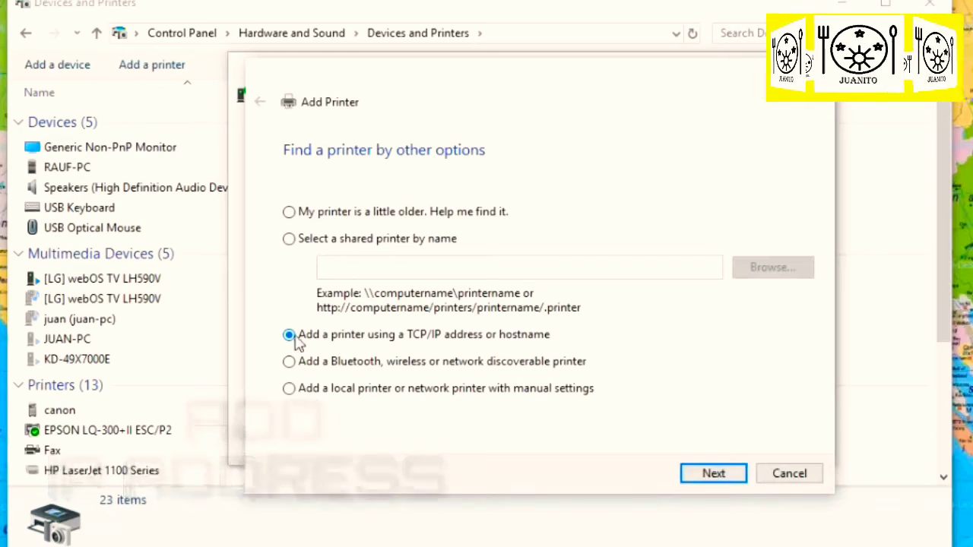
{"action": "left_click", "coordinate": [707, 474]}
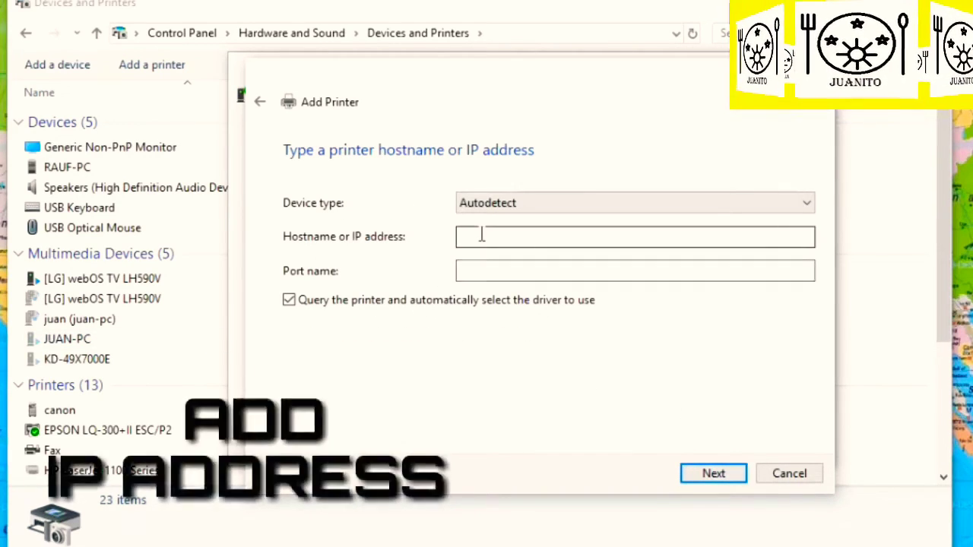
Enter the printer's IP address 192.168.1.18 with port name 192.168.1.18_7, keeping automatic driver selection, and start driver detection
{"action": "left_click", "coordinate": [481, 238]}
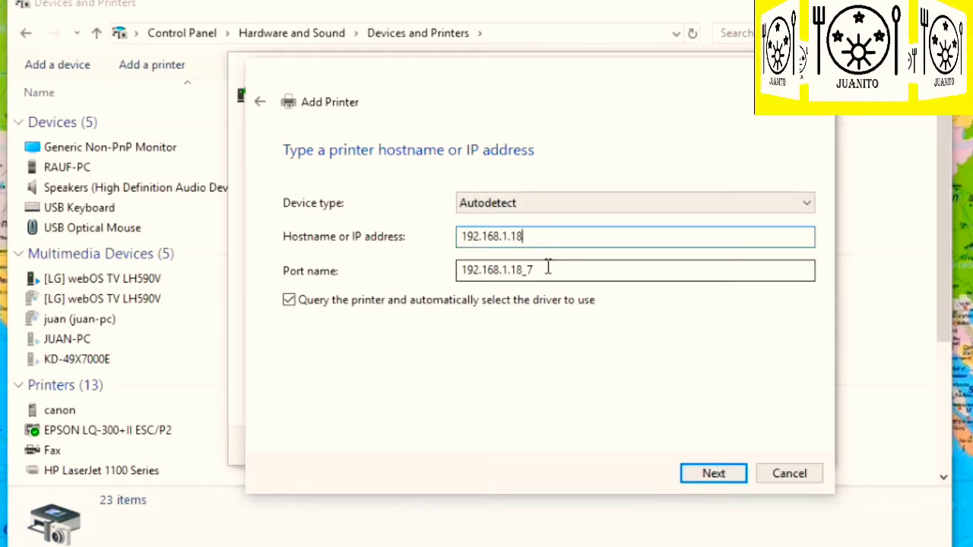
{"action": "left_click", "coordinate": [547, 268]}
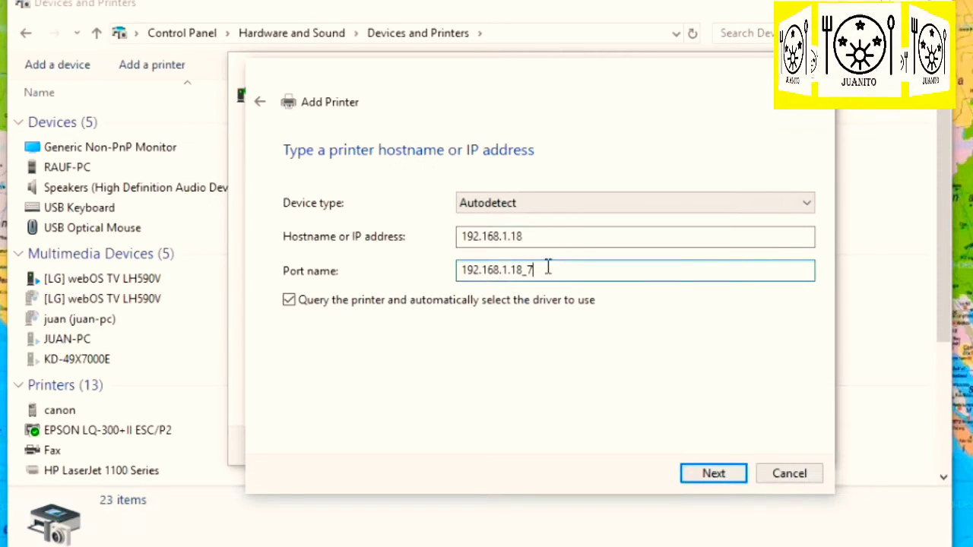
{"action": "left_click_drag", "start_coordinate": [563, 237], "coordinate": [489, 228]}
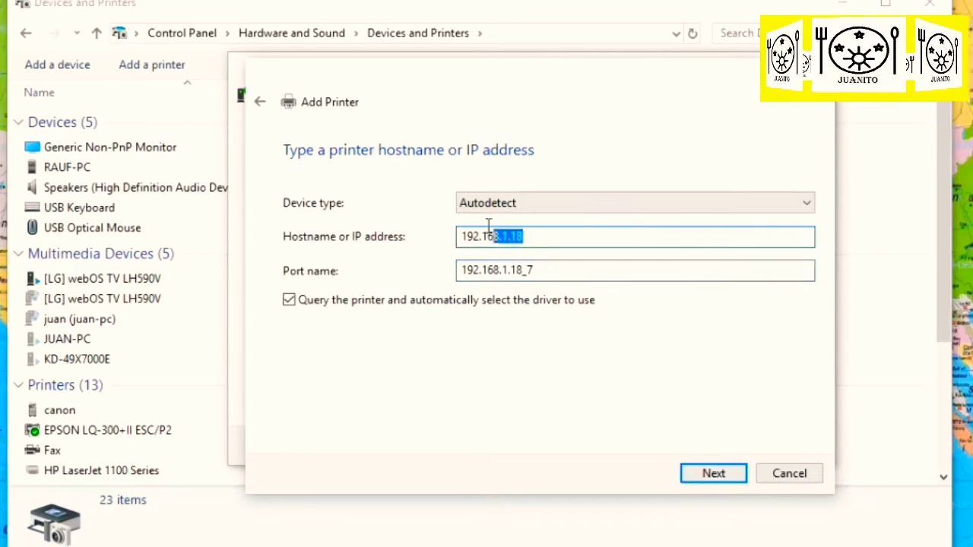
{"action": "left_click", "coordinate": [543, 271]}
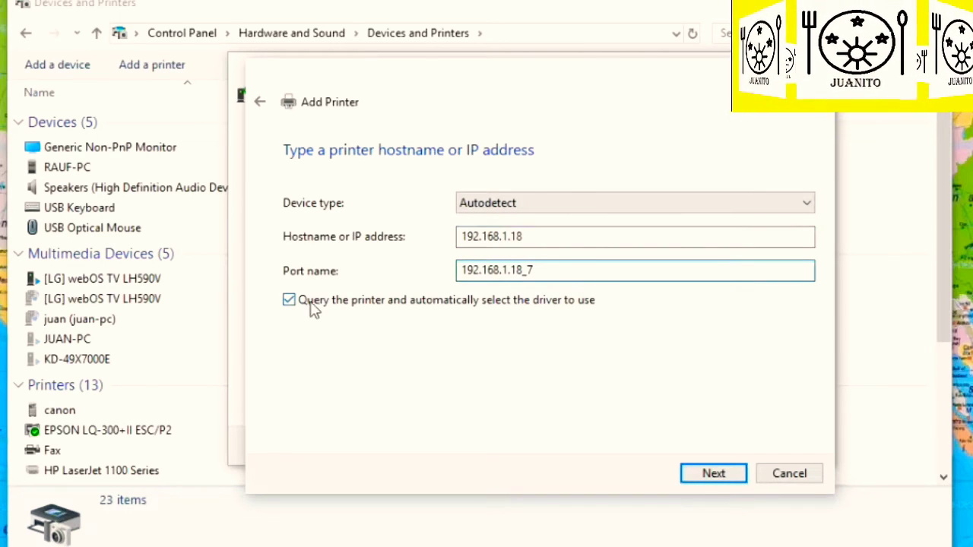
{"action": "left_click", "coordinate": [714, 474]}
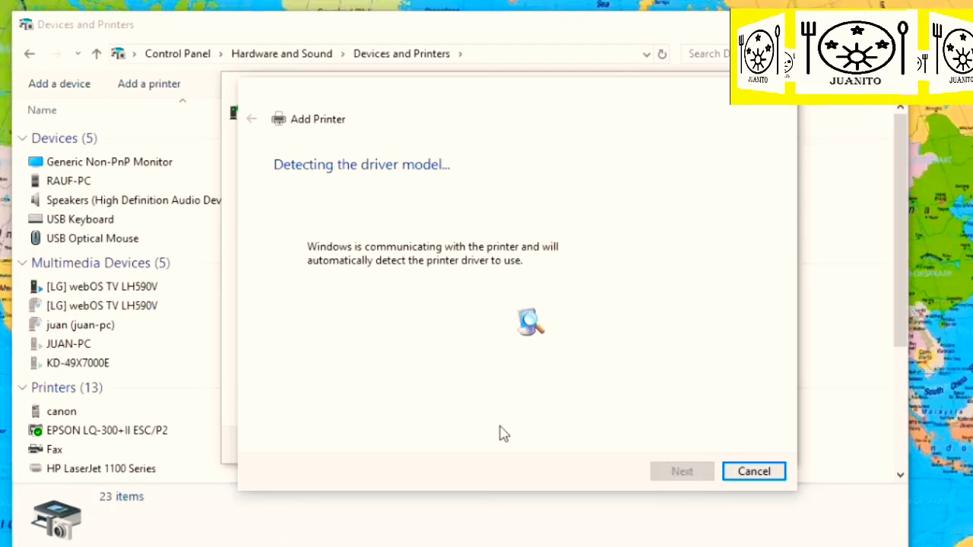
Add the printer as Canon iR2520 UFRII LT without sharing it, and print a test page
{"action": "left_click", "coordinate": [688, 471]}
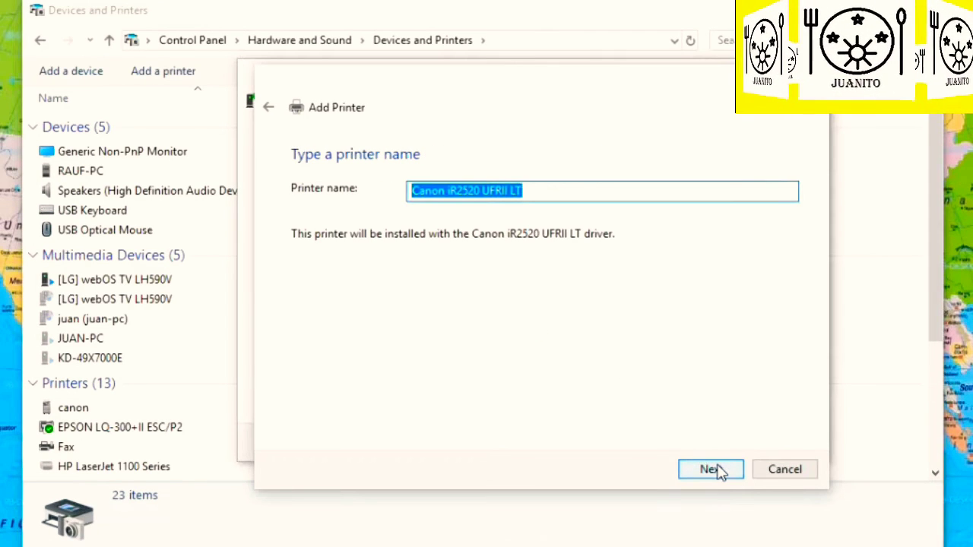
{"action": "left_click", "coordinate": [713, 471]}
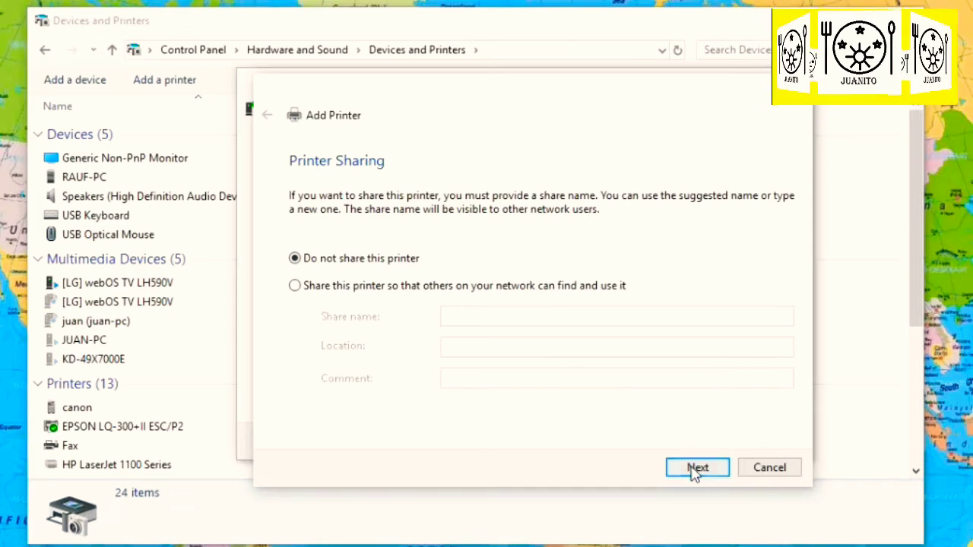
{"action": "left_click", "coordinate": [694, 469]}
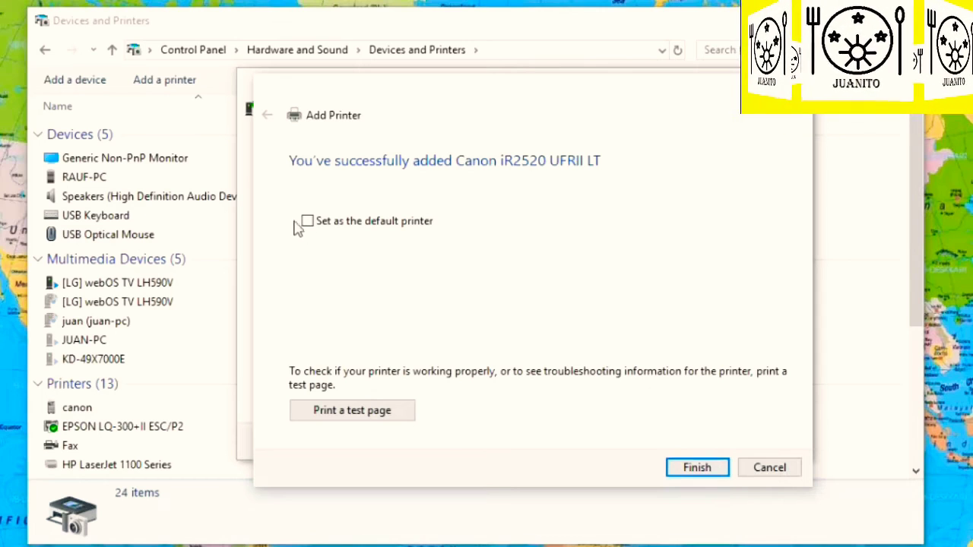
{"action": "left_click", "coordinate": [379, 421]}
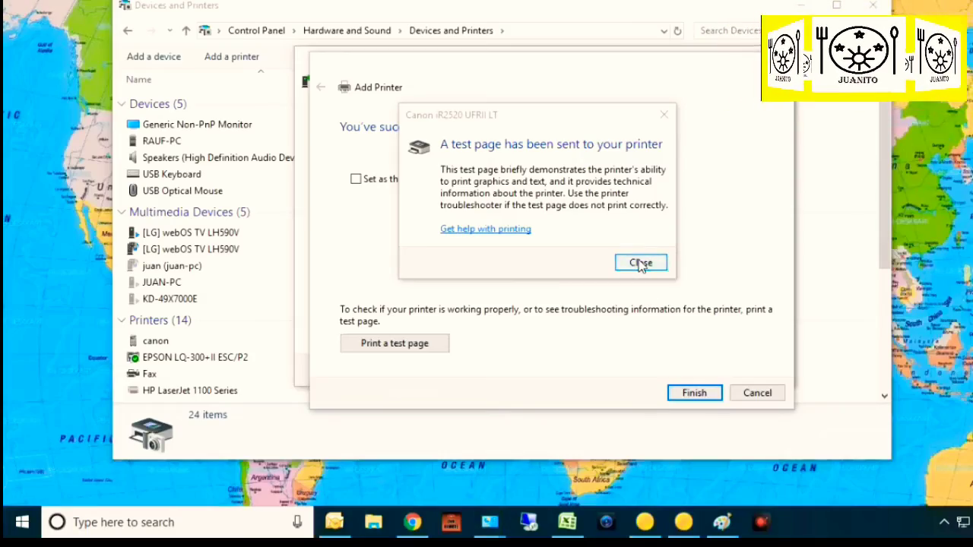
Finish adding the printer without making it the default, and check for Canon iR2520 UFRII LT in the printers list
{"action": "left_click", "coordinate": [641, 263]}
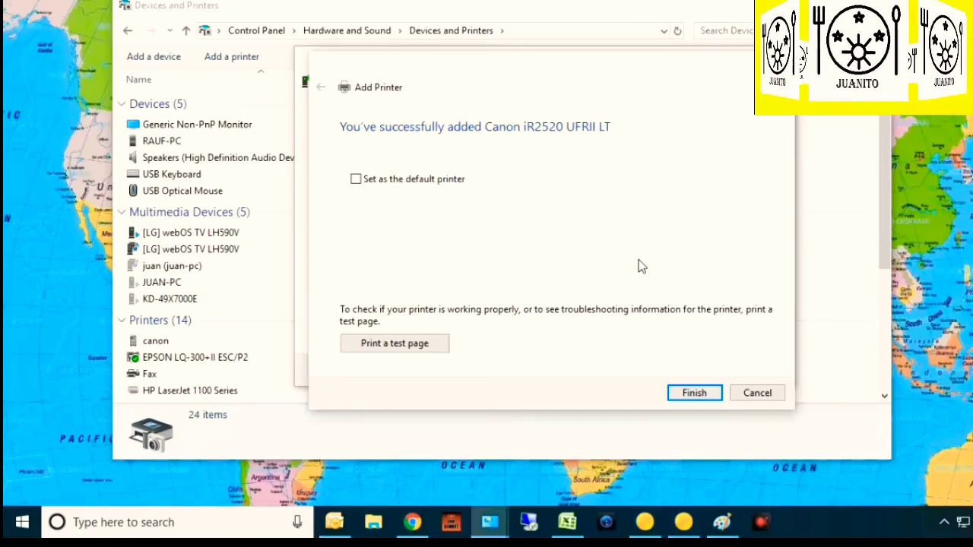
{"action": "left_click", "coordinate": [693, 395]}
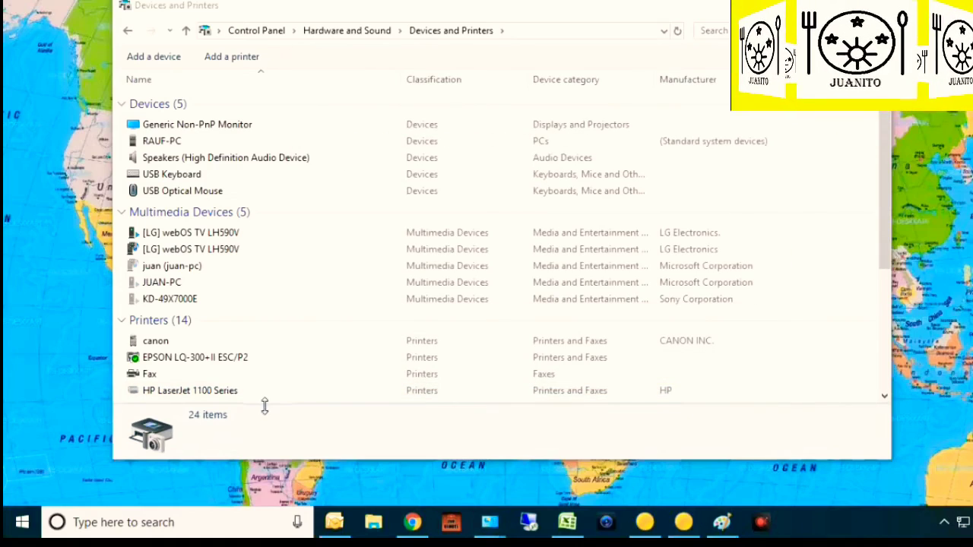
{"action": "scroll", "coordinate": [315, 368], "scroll_direction": "down", "scroll_amount": 1}
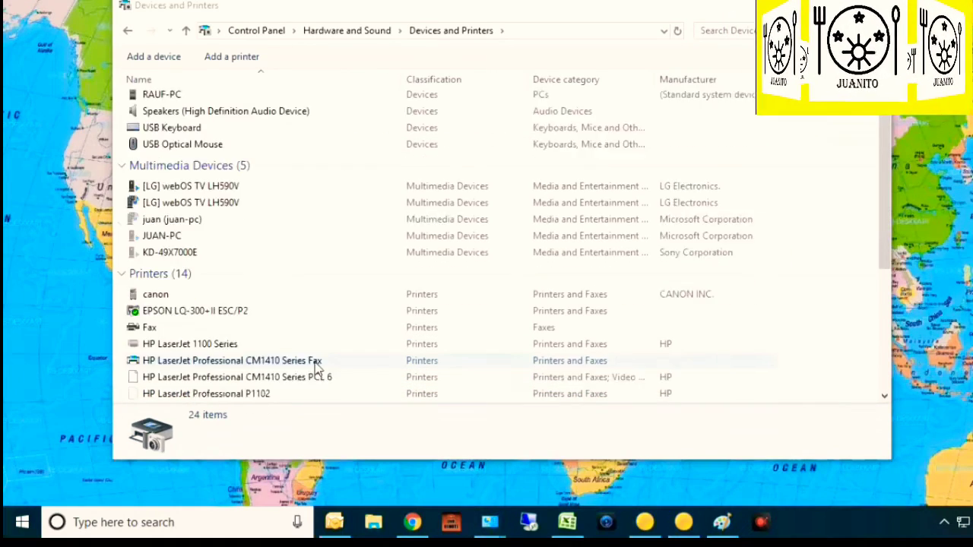
{"action": "scroll", "coordinate": [317, 369], "scroll_direction": "down", "scroll_amount": 1}
{"action": "scroll", "coordinate": [317, 369], "scroll_direction": "down", "scroll_amount": 1}
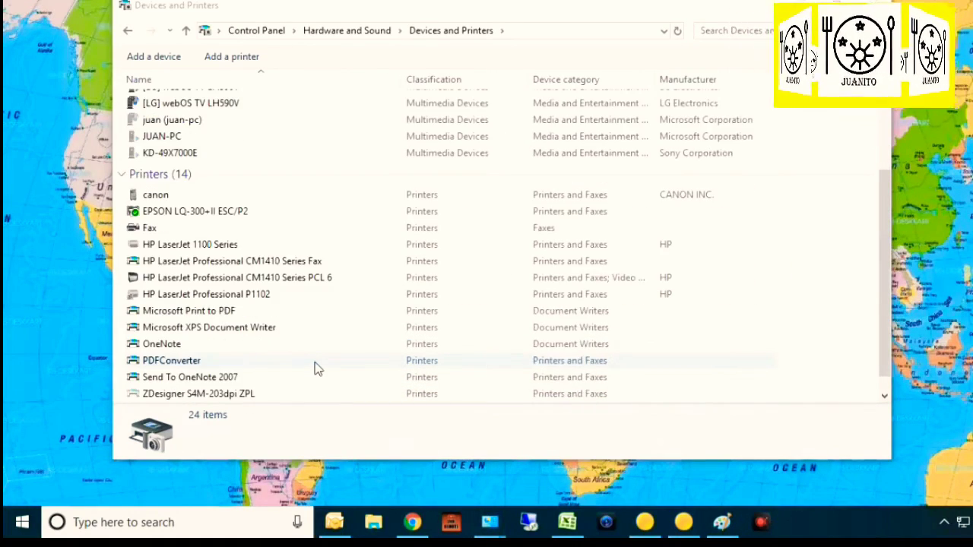
{"action": "scroll", "coordinate": [318, 369], "scroll_direction": "down", "scroll_amount": 1}
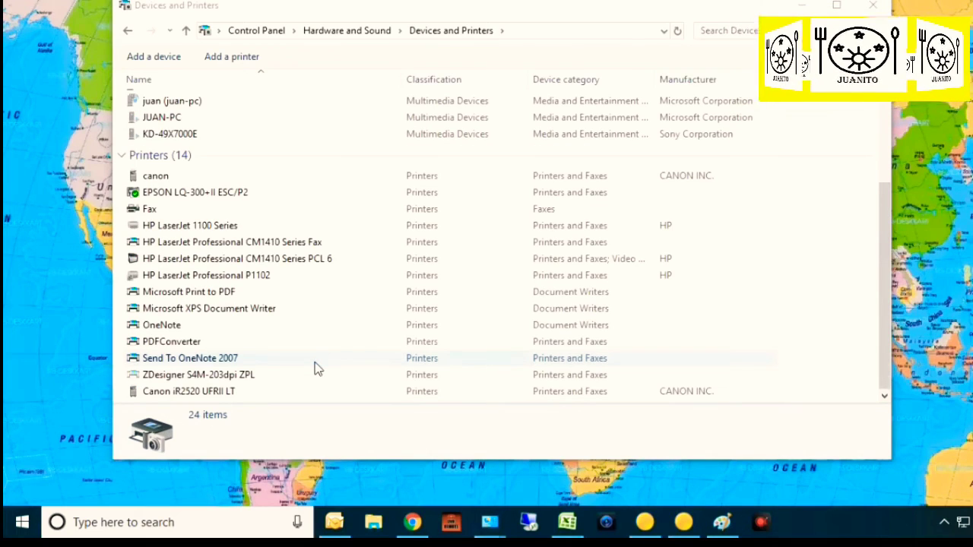
{"action": "left_click", "coordinate": [278, 394]}
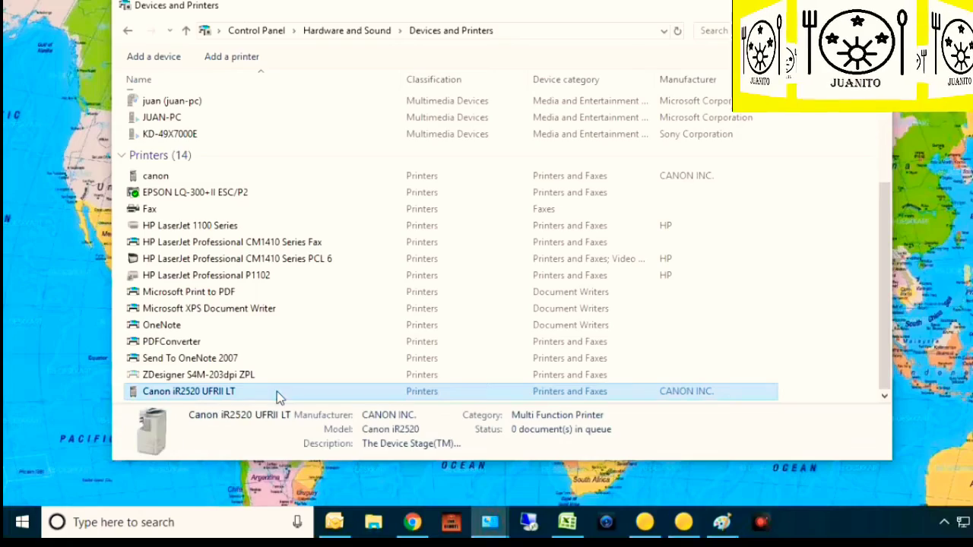
{"action": "left_click", "coordinate": [874, 4]}
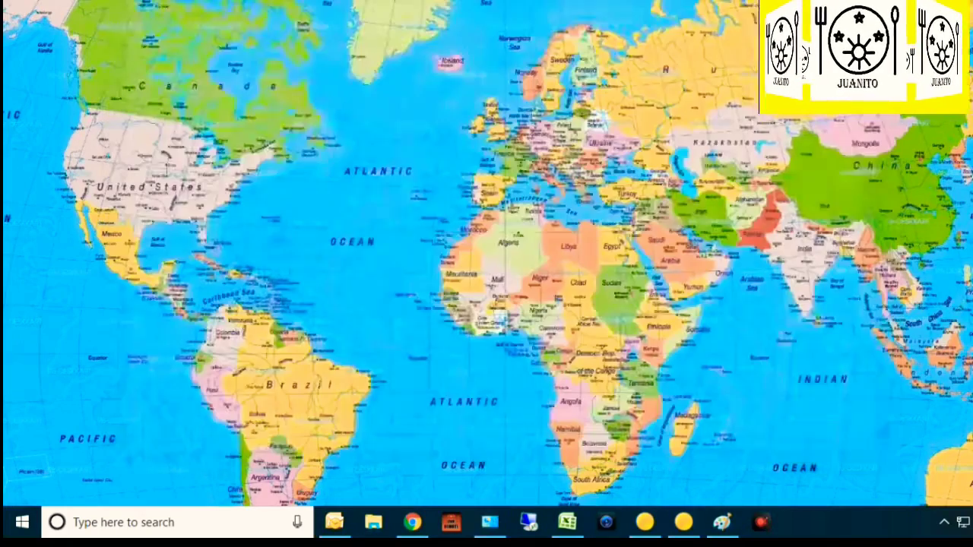
Switch to the JULY 2019 workbook in Excel and set the report range A2:H34 on sheet 10.07.2019 as the print area
{"action": "left_click", "coordinate": [566, 522]}
{"action": "scroll", "coordinate": [872, 296], "scroll_direction": "down", "scroll_amount": 1}
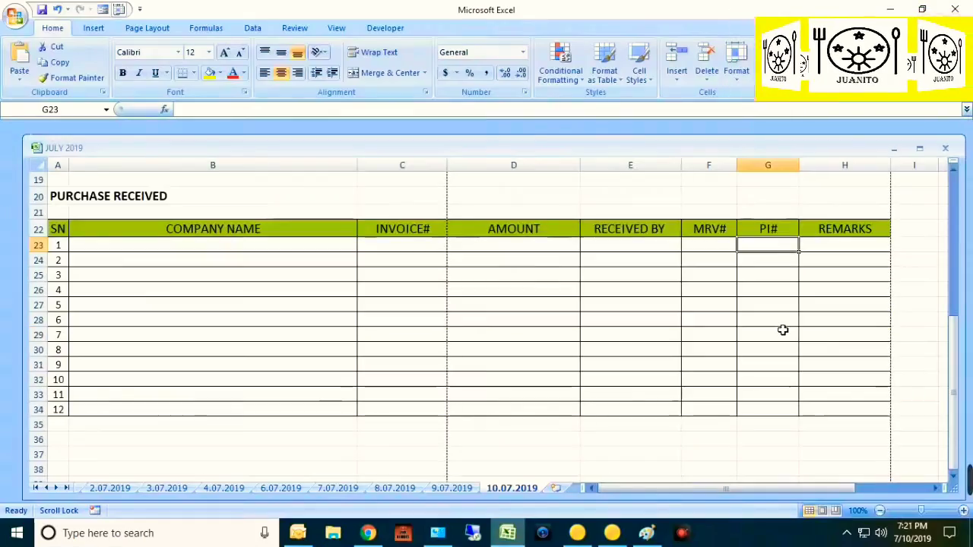
{"action": "scroll", "coordinate": [874, 297], "scroll_direction": "up", "scroll_amount": 3}
{"action": "scroll", "coordinate": [783, 330], "scroll_direction": "up", "scroll_amount": 3}
{"action": "scroll", "coordinate": [783, 330], "scroll_direction": "down", "scroll_amount": 1}
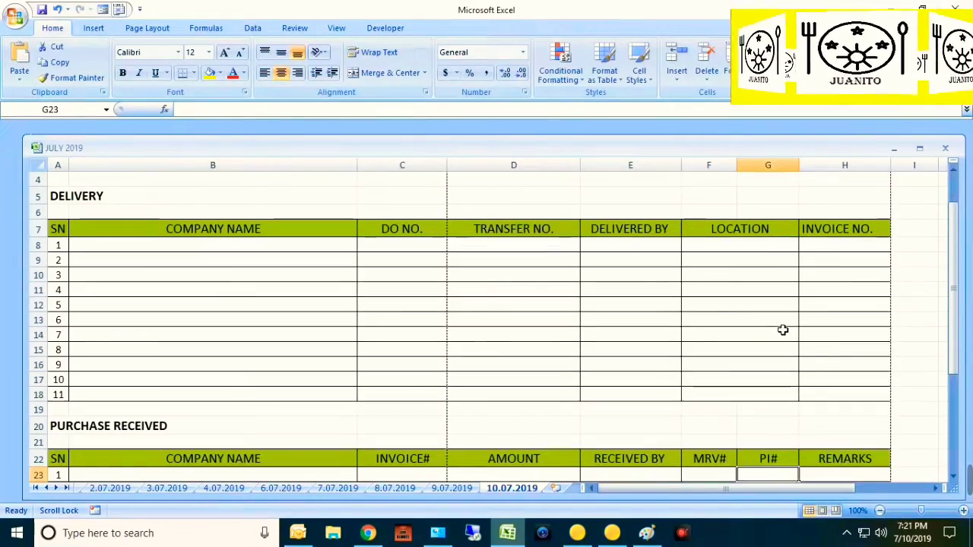
{"action": "scroll", "coordinate": [860, 415], "scroll_direction": "down", "scroll_amount": 7}
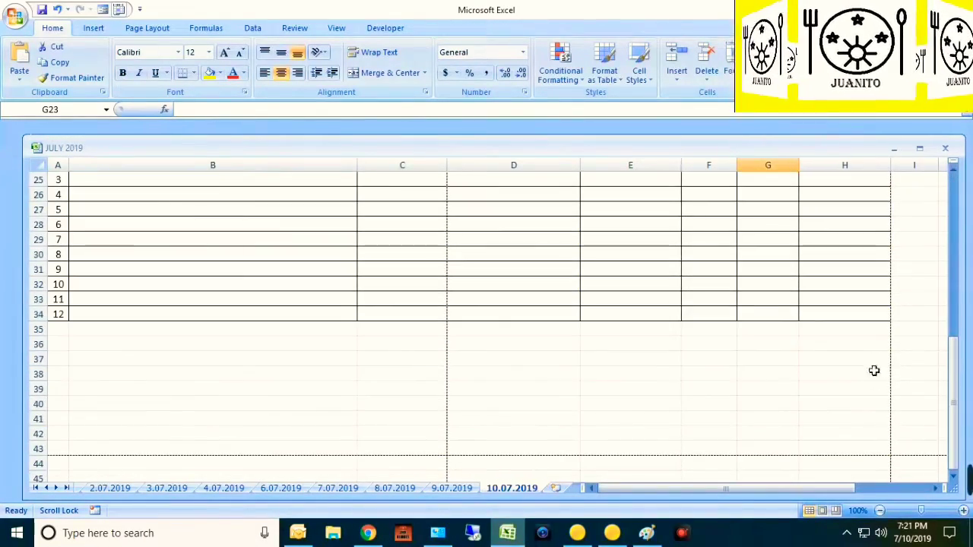
{"action": "left_click_drag", "start_coordinate": [882, 321], "coordinate": [82, 186]}
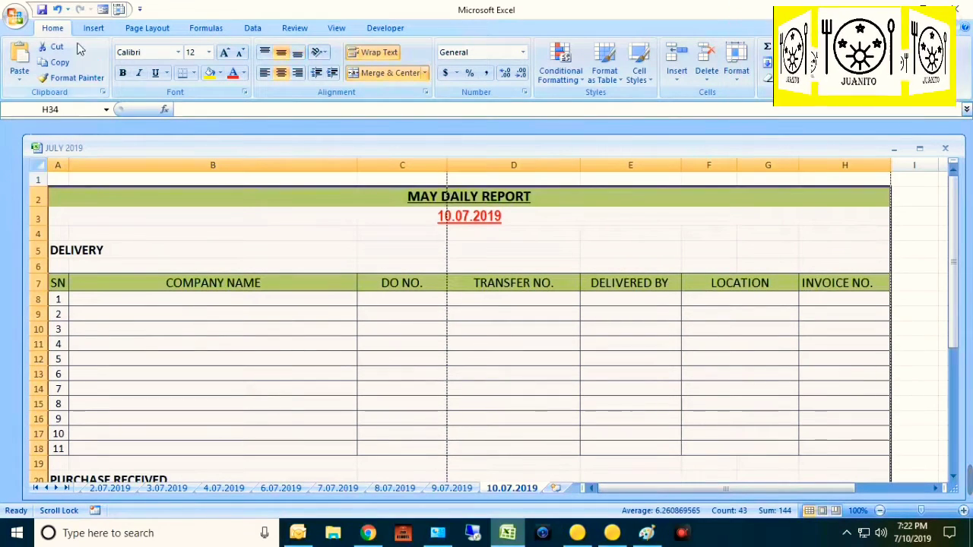
{"action": "left_click", "coordinate": [152, 29]}
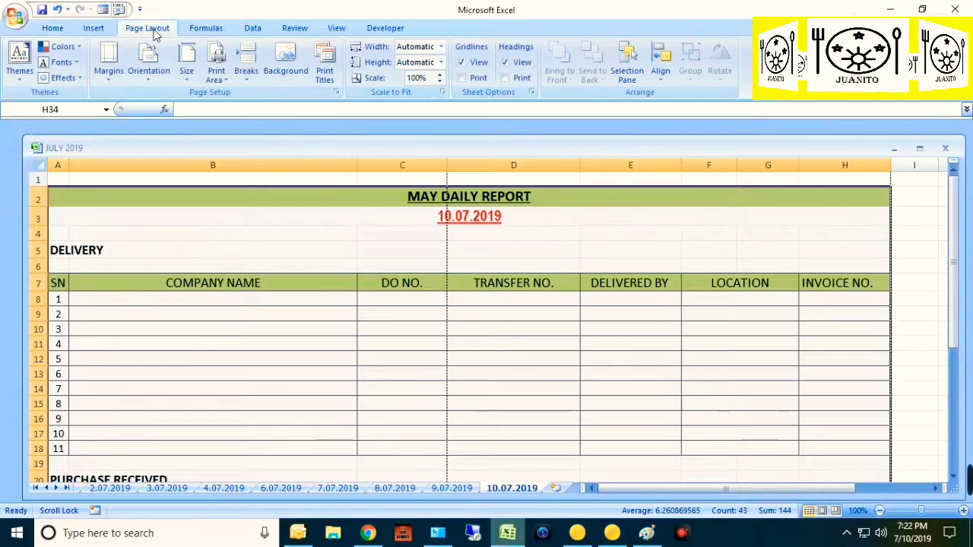
{"action": "left_click", "coordinate": [227, 85]}
{"action": "left_click", "coordinate": [241, 93]}
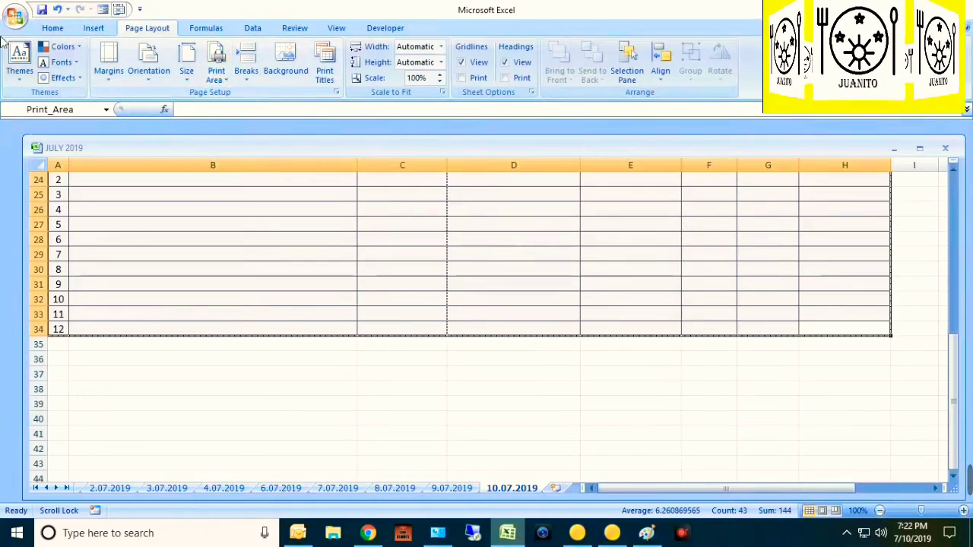
Print one copy of the active sheet on the Canon iR2520 UFRII LT printer
{"action": "left_click", "coordinate": [15, 17]}
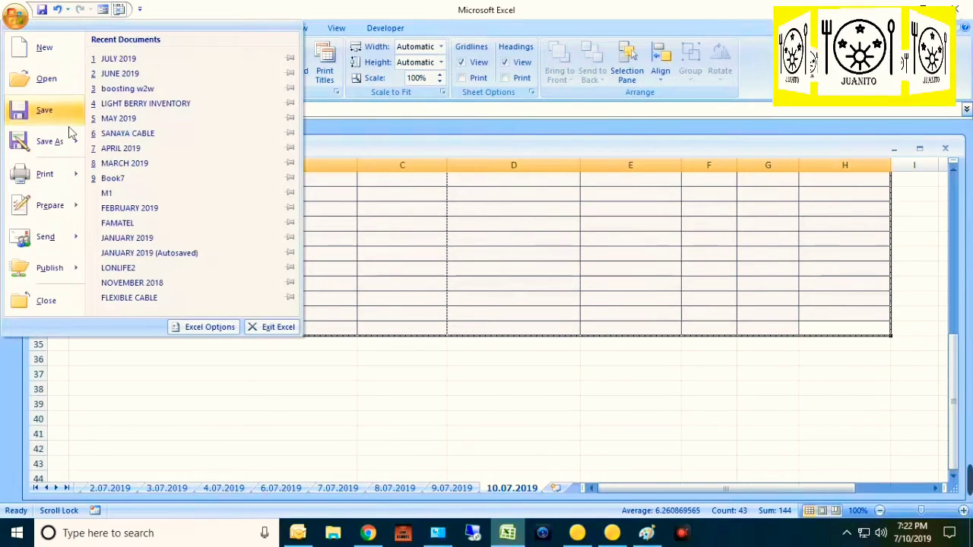
{"action": "mouse_move", "coordinate": [45, 174]}
{"action": "left_click", "coordinate": [156, 67]}
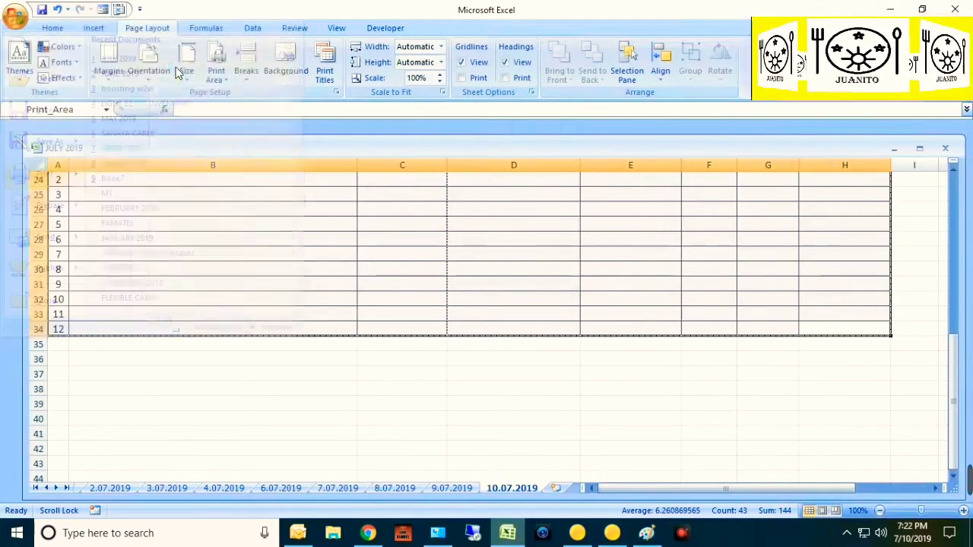
{"action": "left_click", "coordinate": [379, 129]}
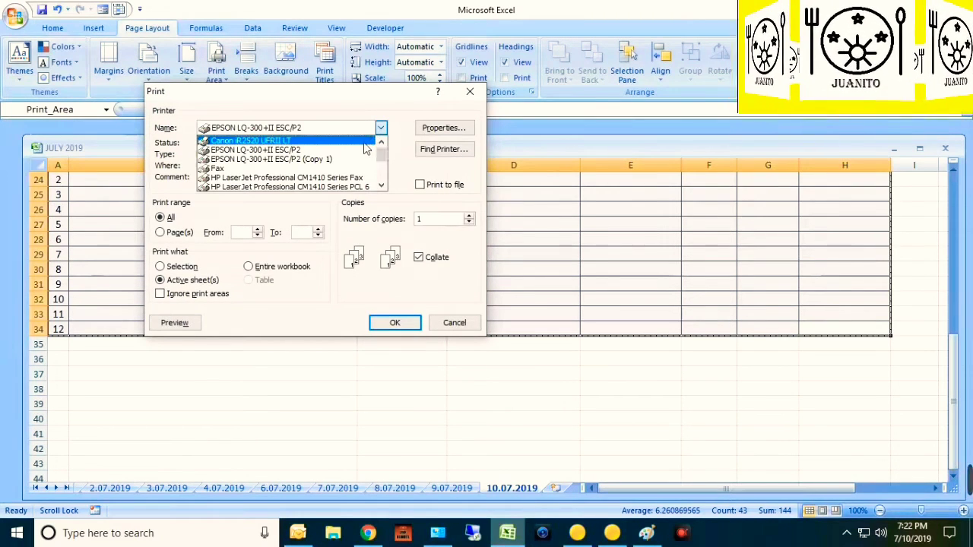
{"action": "left_click", "coordinate": [364, 149]}
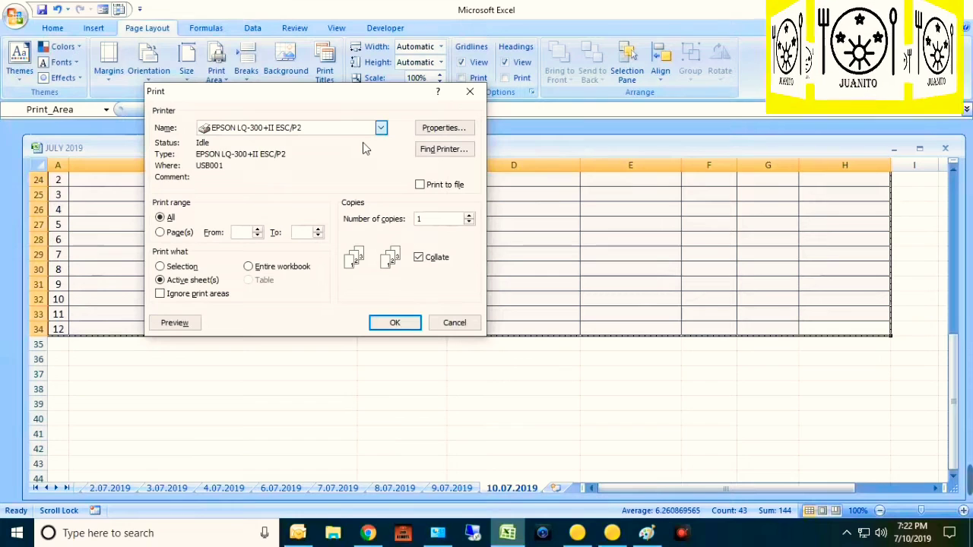
{"action": "key", "text": "Up"}
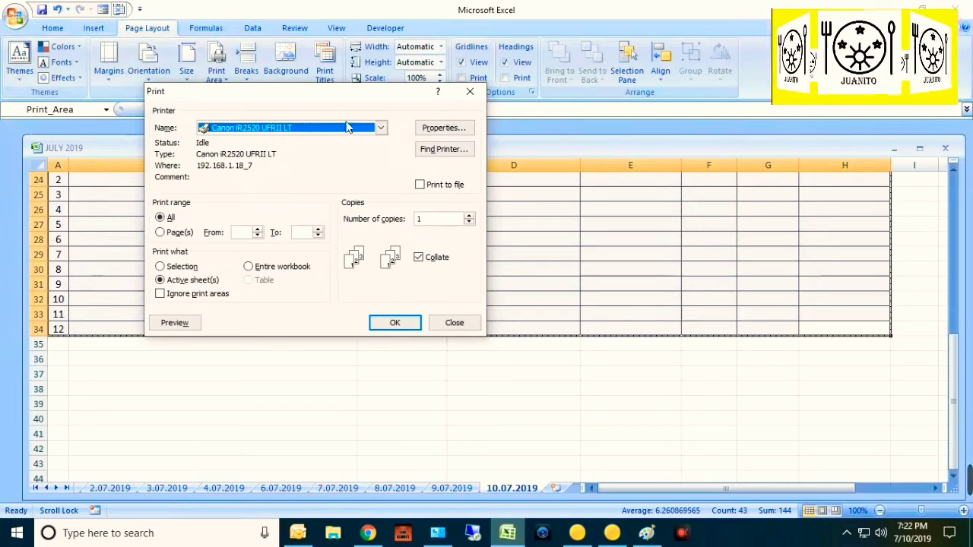
{"action": "left_click", "coordinate": [393, 323]}
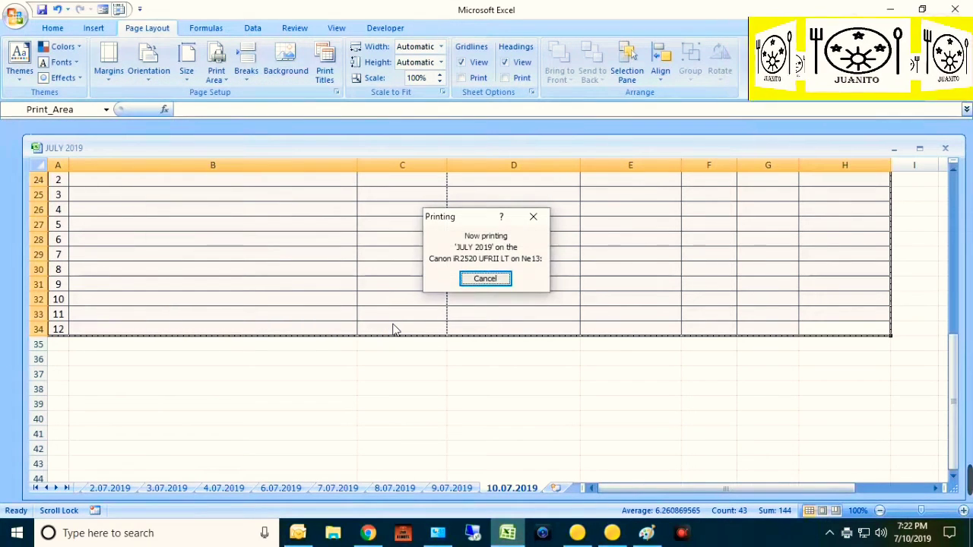